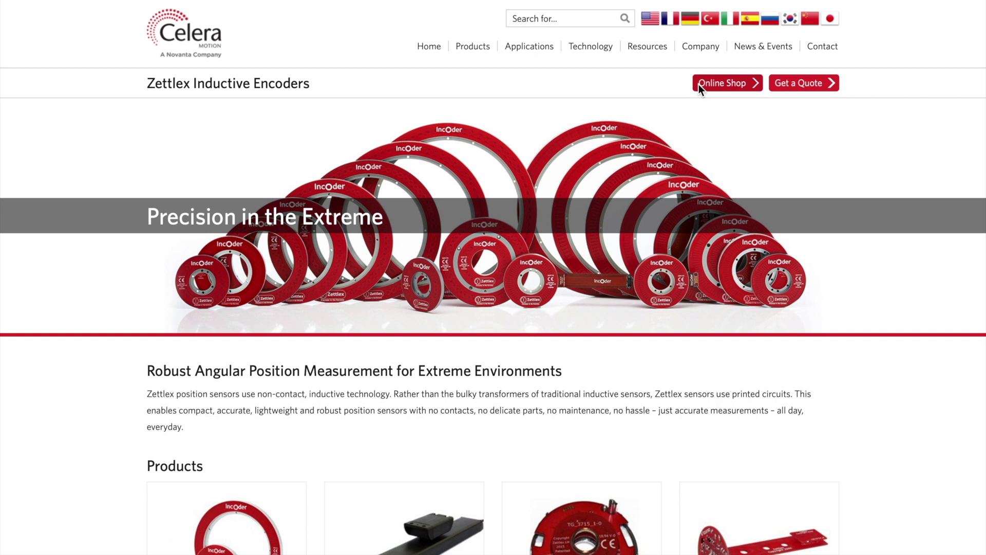
Step: Open the Zettlex online shop from the Inductive Encoders banner
{"action": "left_click", "coordinate": [699, 87]}
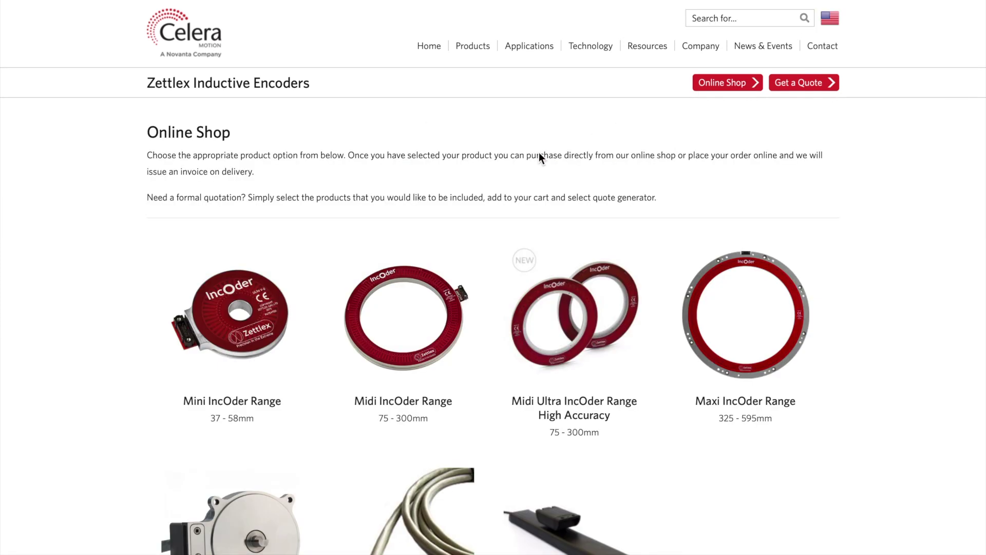
Step: Open the Midi IncOder Range page and scroll to its Configure & Buy form, showing part INC-3-75-101001-SSI1-AC1-12-AN at £247.00
{"action": "left_click", "coordinate": [416, 315]}
{"action": "scroll", "coordinate": [415, 314], "scroll_direction": "down", "scroll_amount": 3}
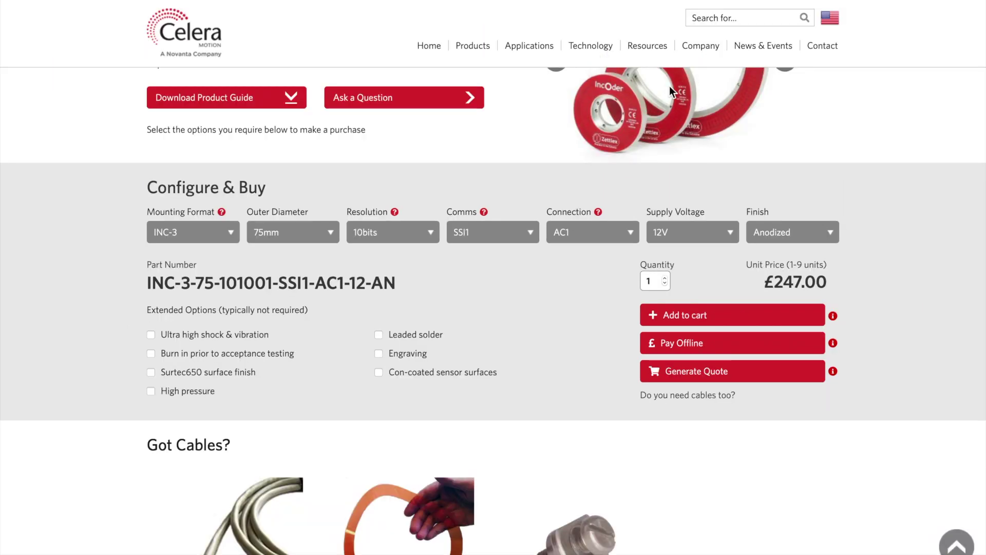
{"action": "mouse_move", "coordinate": [655, 54]}
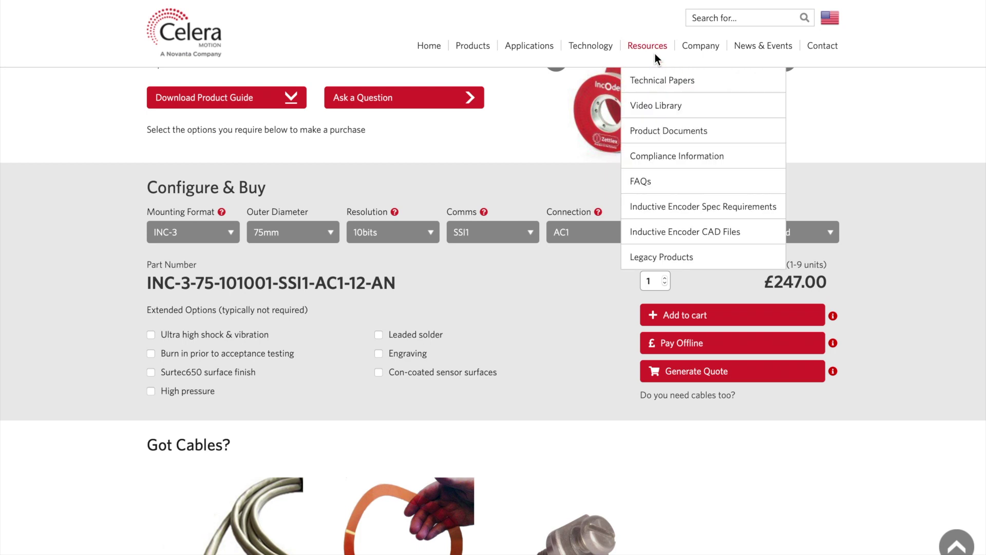
{"action": "left_click", "coordinate": [743, 235]}
{"action": "left_click", "coordinate": [630, 256]}
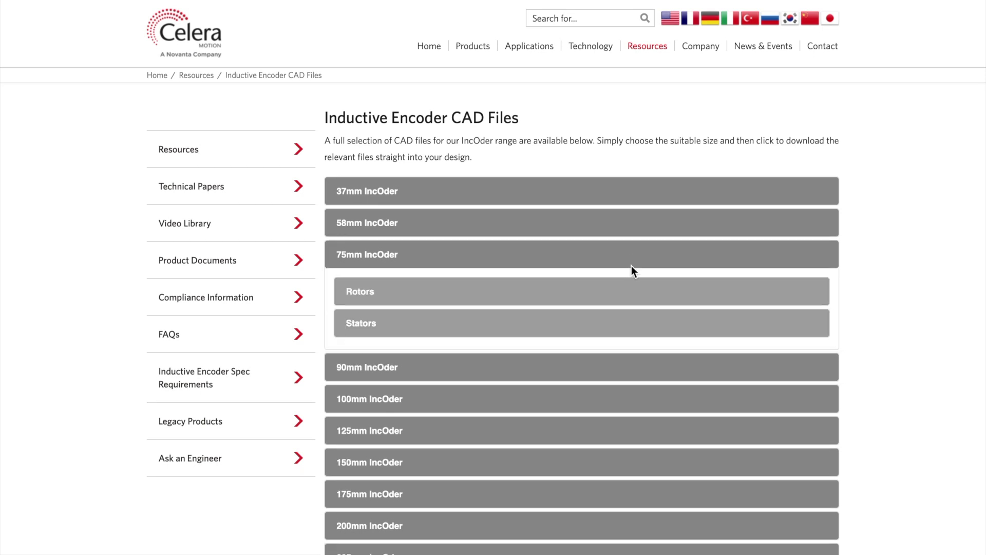
{"action": "left_click", "coordinate": [625, 292]}
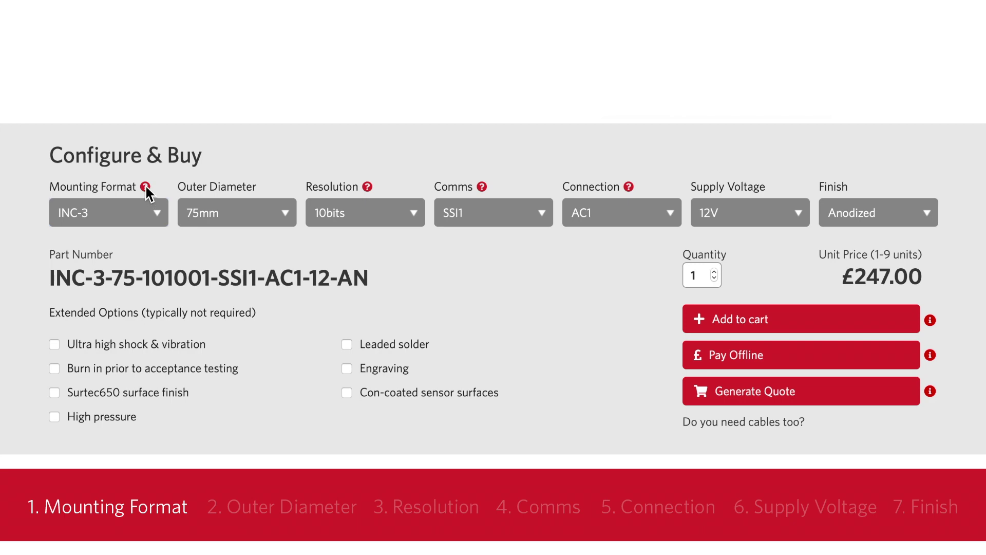
{"action": "left_click", "coordinate": [145, 187]}
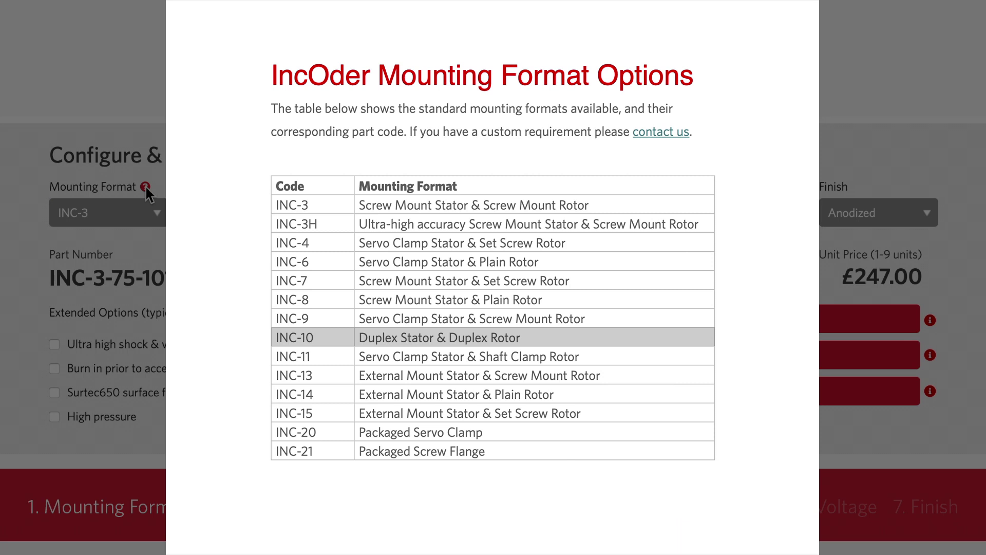
{"action": "left_click", "coordinate": [153, 210]}
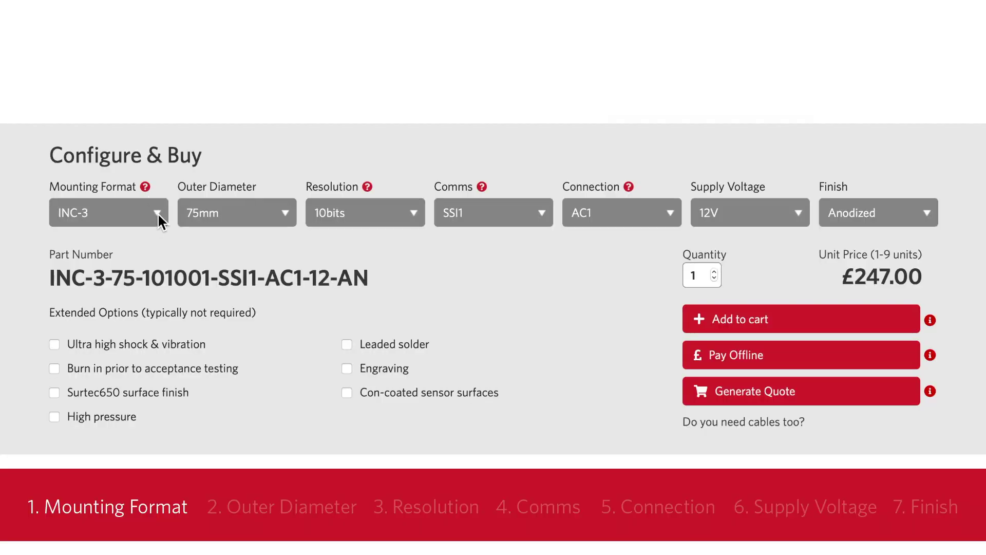
{"action": "left_click", "coordinate": [158, 213]}
{"action": "left_click", "coordinate": [151, 214]}
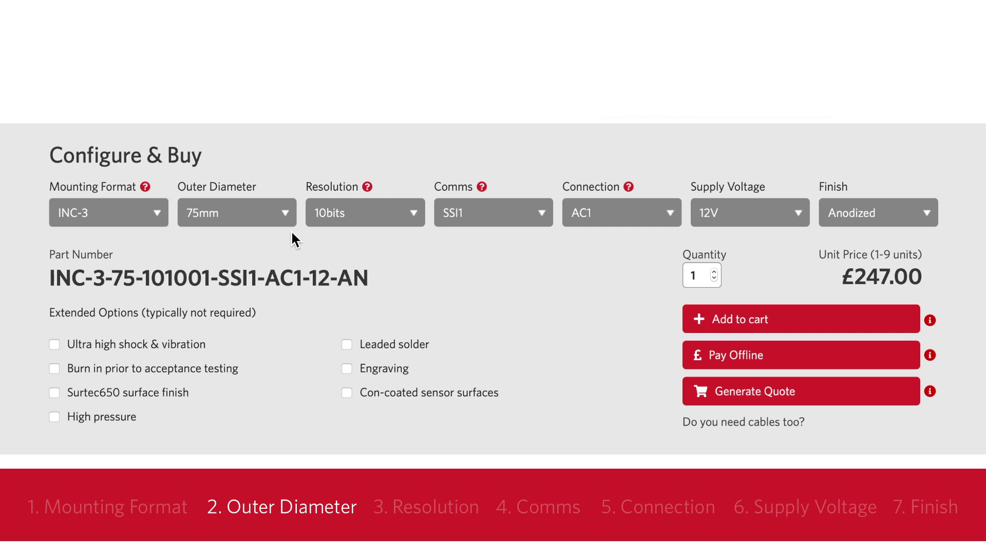
{"action": "left_click", "coordinate": [289, 214]}
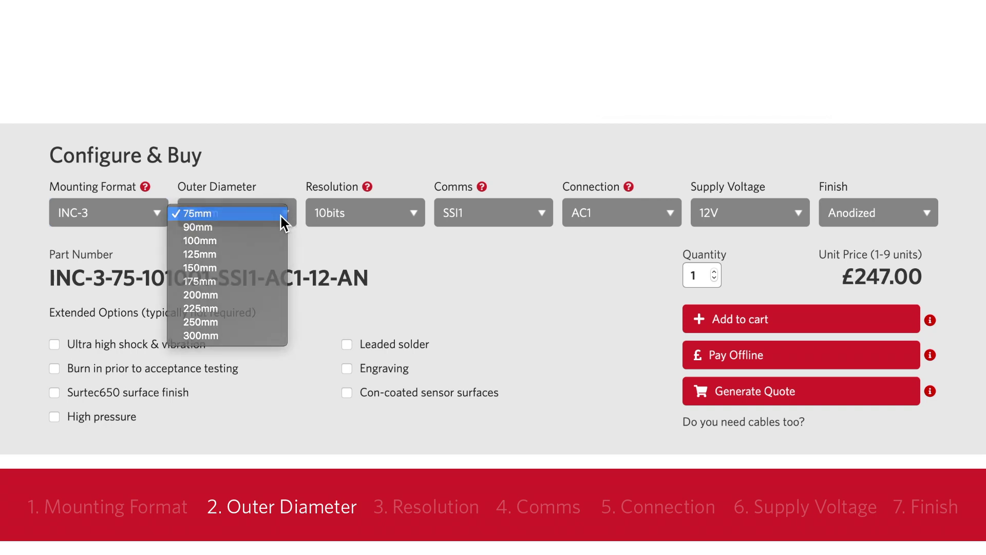
{"action": "left_click", "coordinate": [283, 216]}
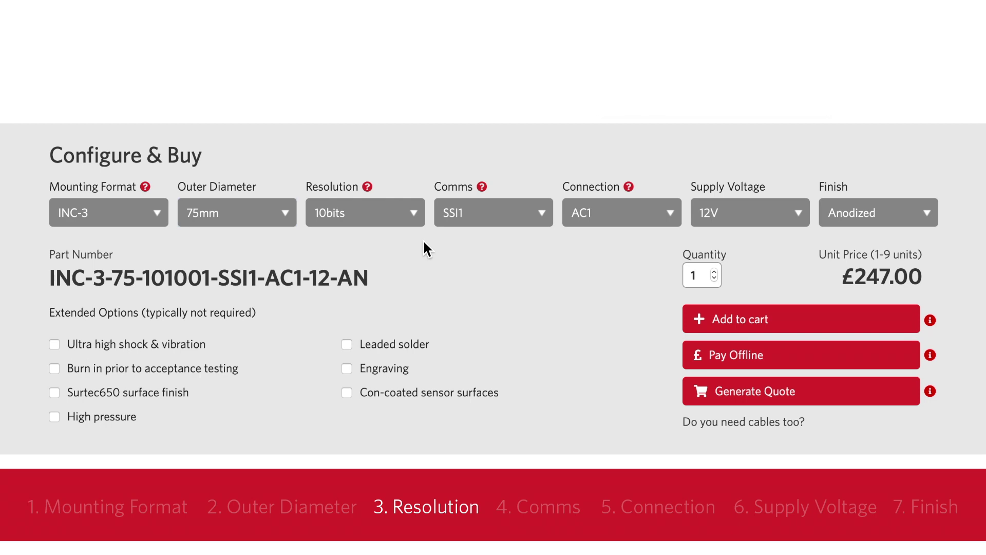
Step: Check the resolution options table, then set the comms option to ABZ1
{"action": "left_click", "coordinate": [368, 187]}
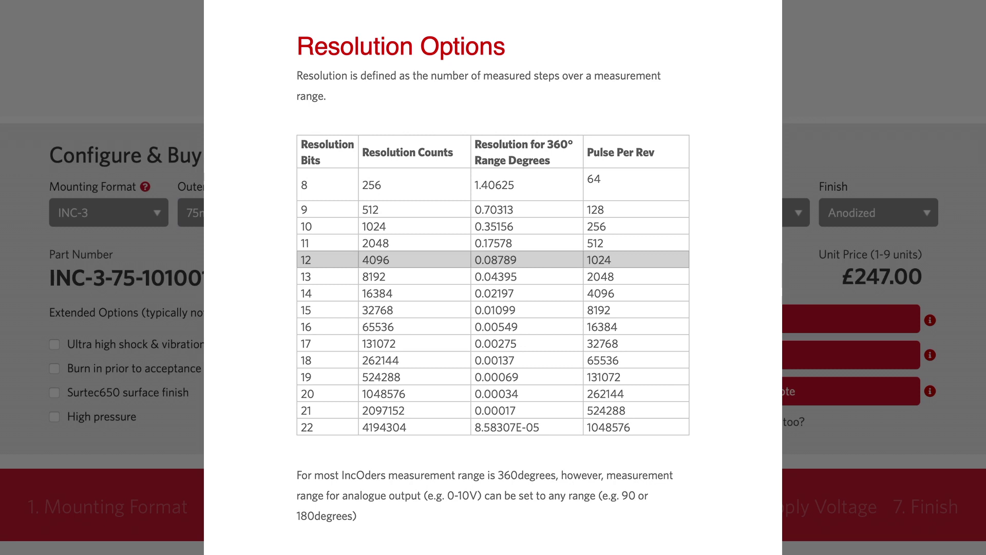
{"action": "key", "text": "Escape"}
{"action": "left_click", "coordinate": [496, 220]}
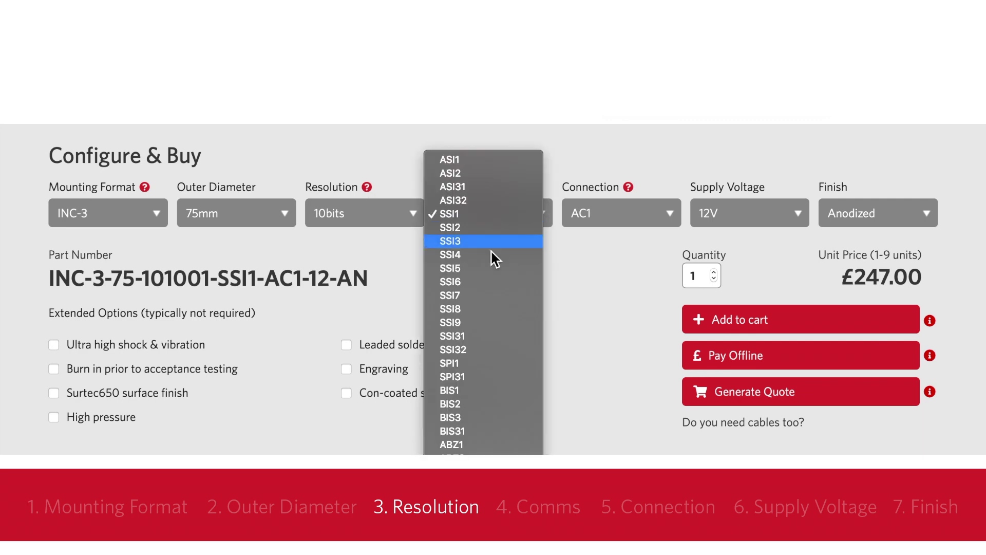
{"action": "left_click", "coordinate": [481, 445]}
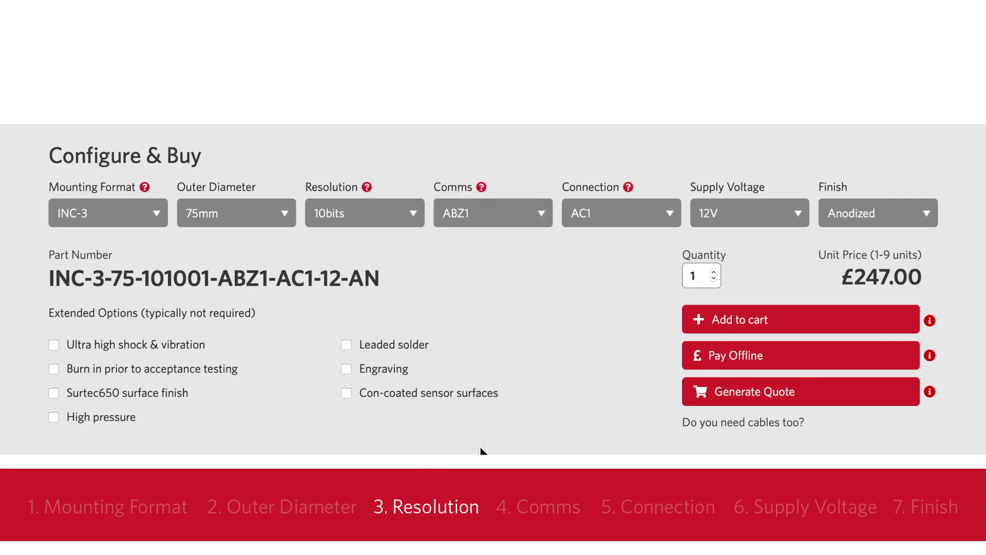
Step: Try Pulses as the resolution, cancel it, keep 10bits, and view the communications options table
{"action": "left_click", "coordinate": [413, 215]}
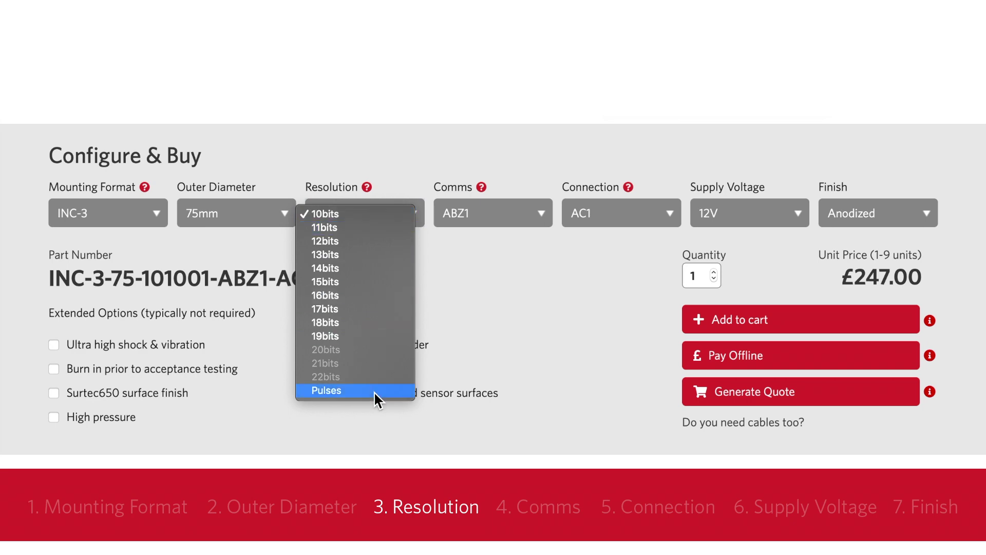
{"action": "left_click", "coordinate": [374, 392]}
{"action": "key", "text": "Escape"}
{"action": "left_click", "coordinate": [417, 225]}
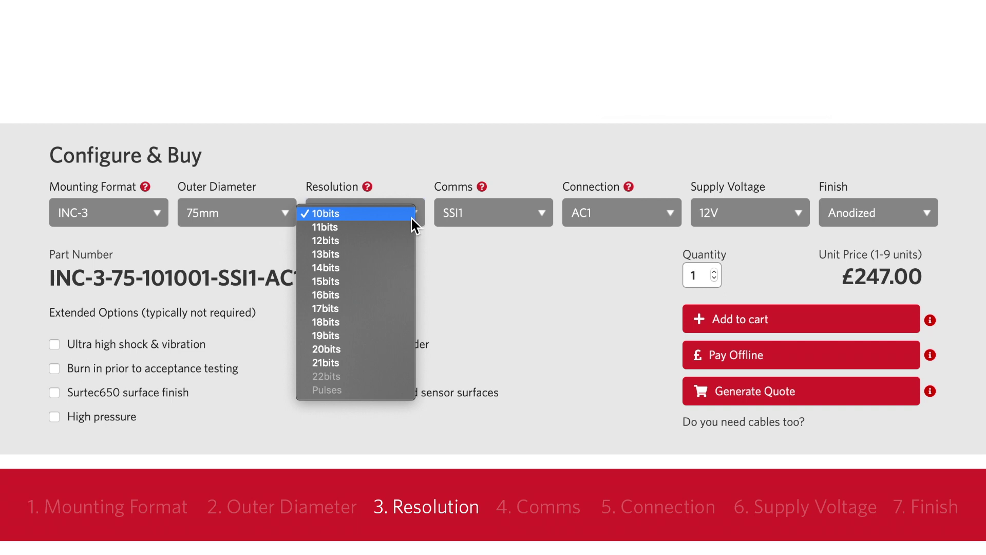
{"action": "left_click", "coordinate": [409, 217]}
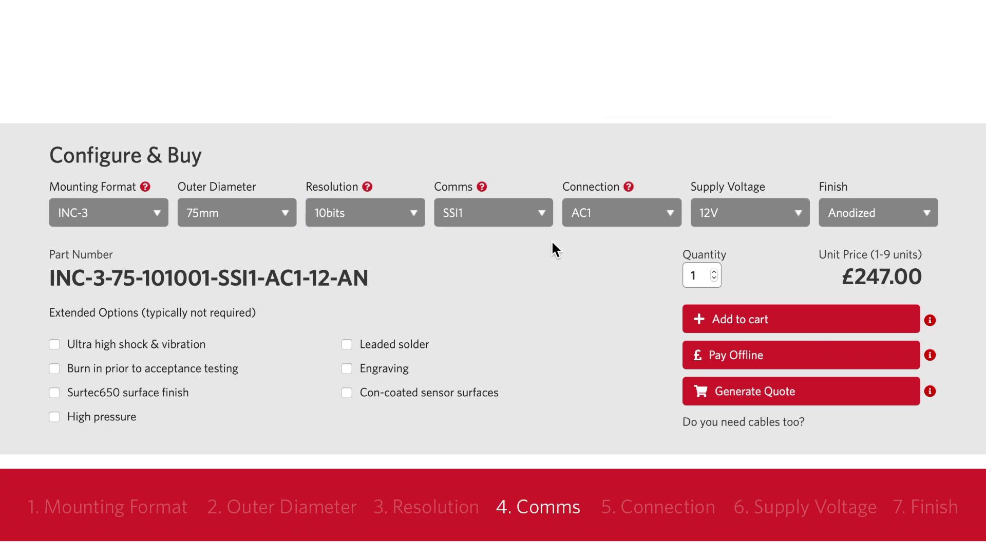
{"action": "left_click", "coordinate": [482, 187]}
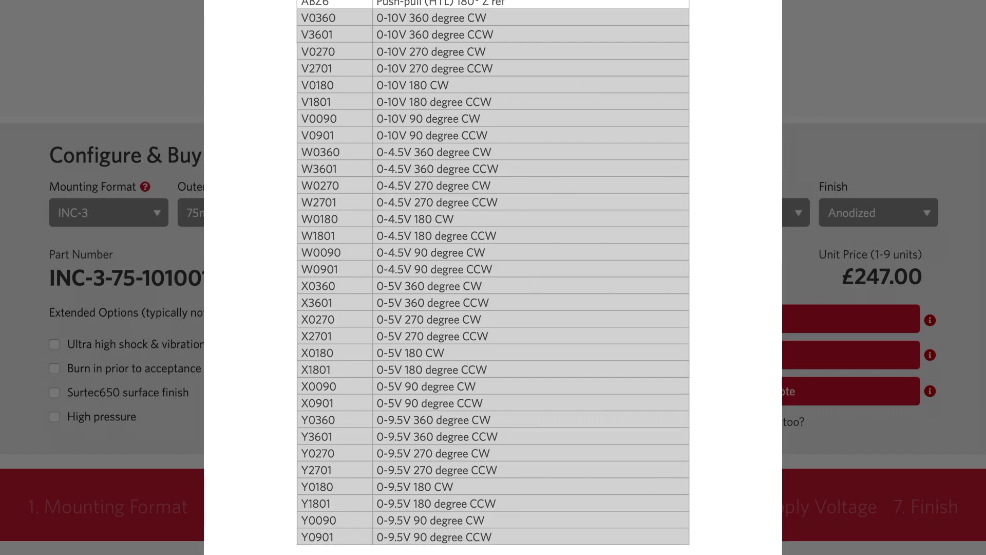
Step: Close the communications table and browse the Inductive Encoders documents under Resources > Product Documents
{"action": "left_click", "coordinate": [924, 183]}
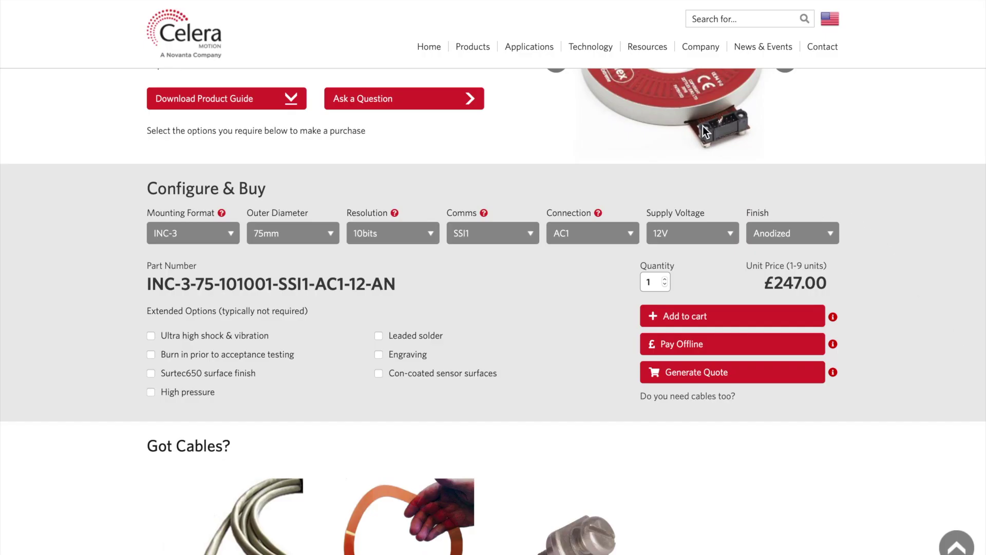
{"action": "mouse_move", "coordinate": [661, 56]}
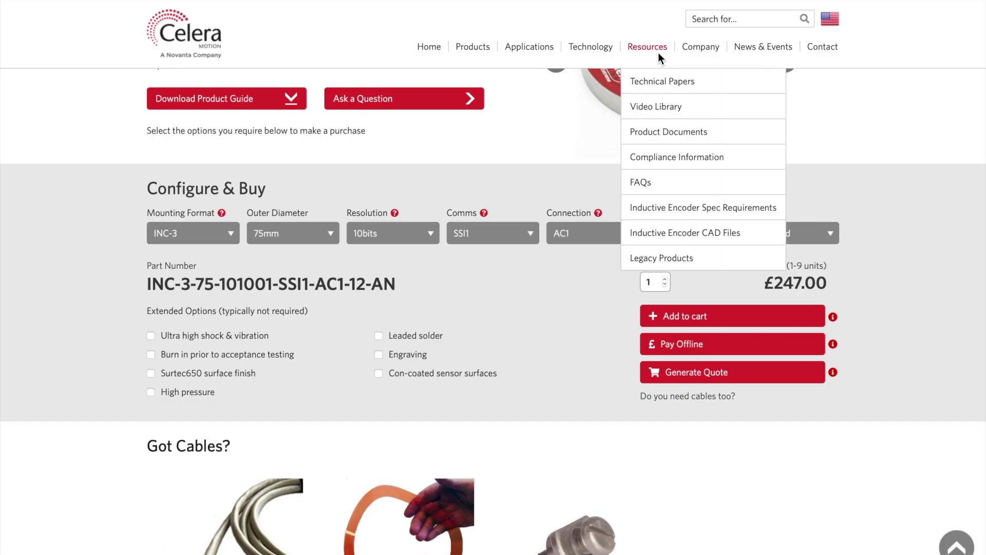
{"action": "left_click", "coordinate": [719, 135]}
{"action": "left_click", "coordinate": [261, 351]}
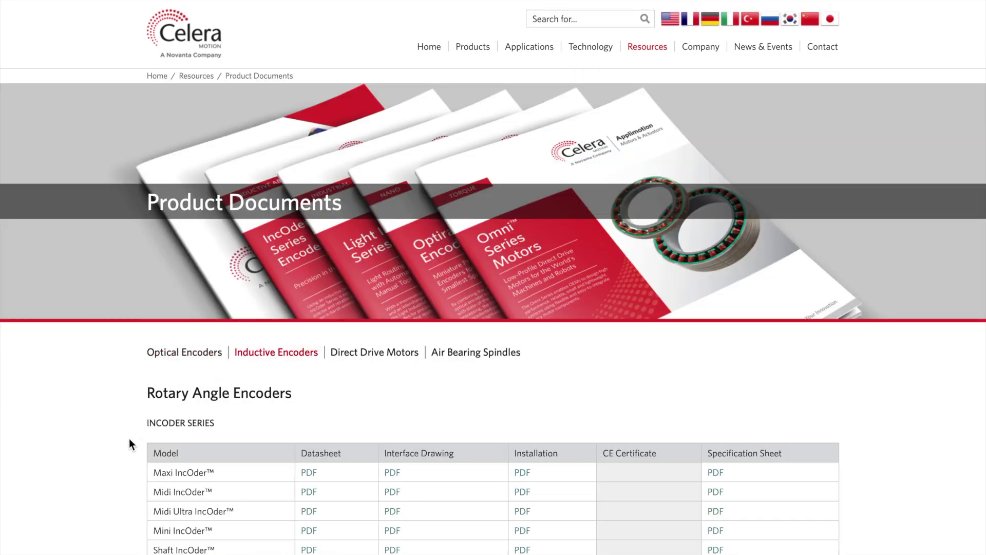
{"action": "scroll", "coordinate": [131, 437], "scroll_direction": "down", "scroll_amount": 1}
{"action": "scroll", "coordinate": [130, 440], "scroll_direction": "down", "scroll_amount": 3}
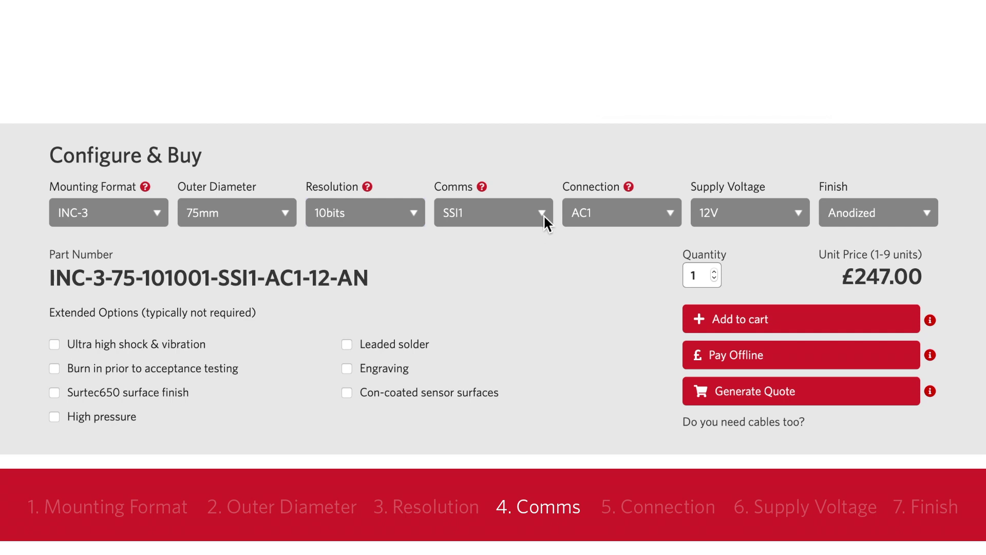
{"action": "left_click", "coordinate": [544, 213]}
{"action": "left_click", "coordinate": [541, 213]}
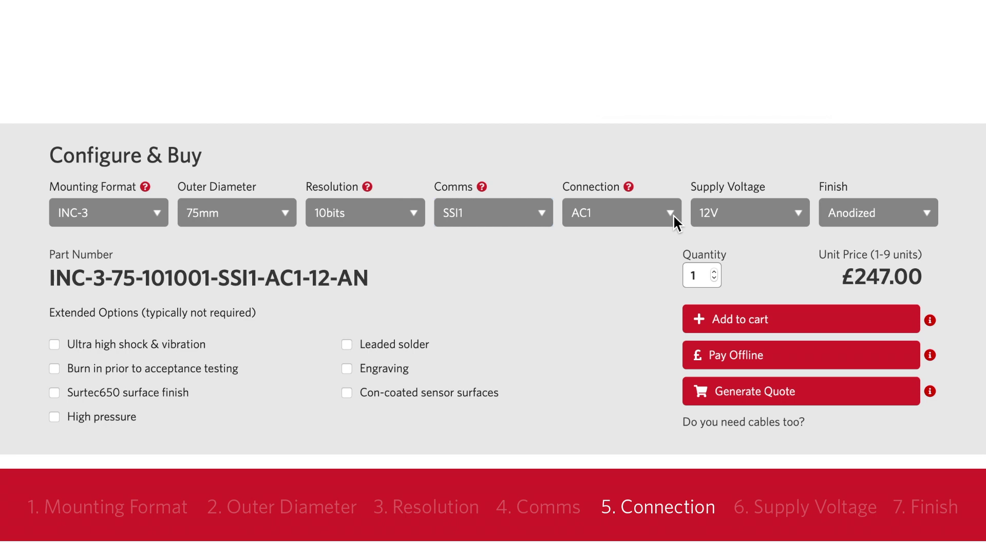
{"action": "left_click", "coordinate": [673, 215]}
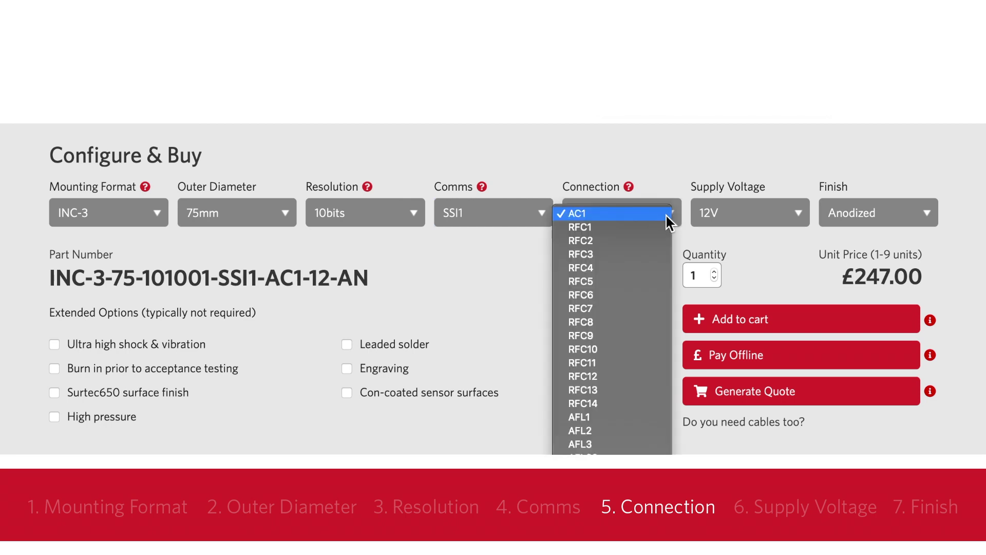
{"action": "left_click", "coordinate": [666, 216]}
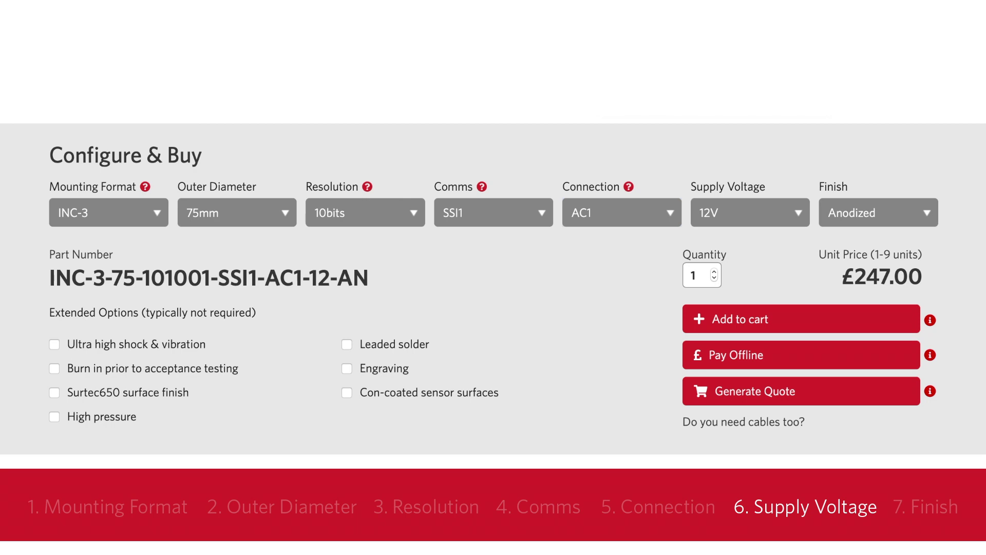
{"action": "left_click", "coordinate": [800, 212]}
{"action": "left_click", "coordinate": [792, 216]}
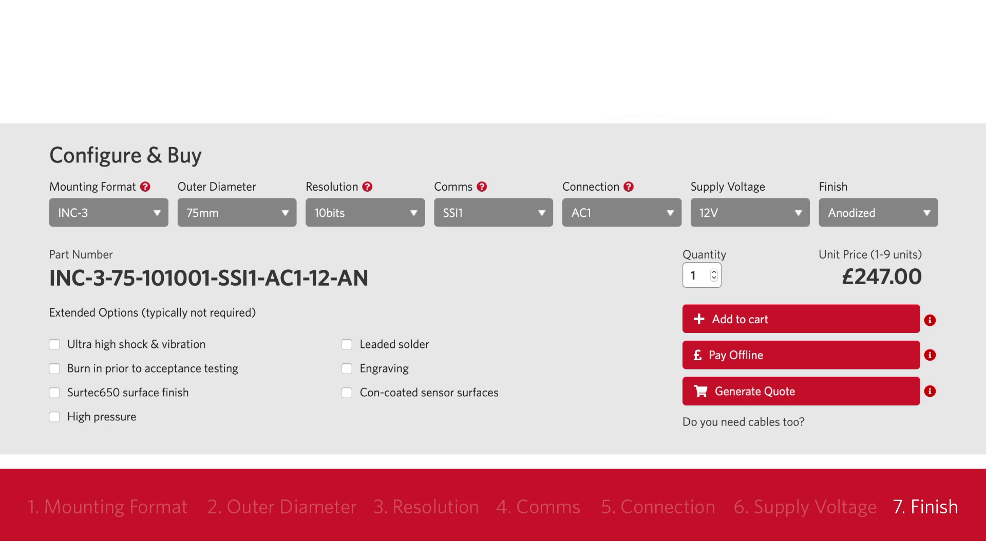
Step: Keep the Anodized finish and browse the encoder's cables page, listing 10-way and 8-way 5m cables
{"action": "left_click", "coordinate": [931, 213]}
{"action": "left_click", "coordinate": [917, 215]}
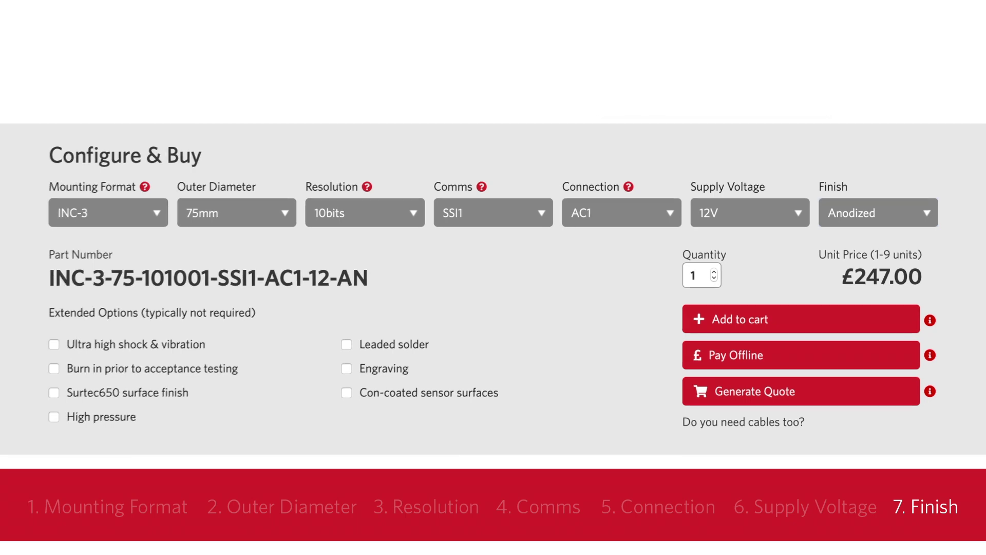
{"action": "left_click", "coordinate": [796, 424]}
{"action": "scroll", "coordinate": [926, 377], "scroll_direction": "down", "scroll_amount": 3}
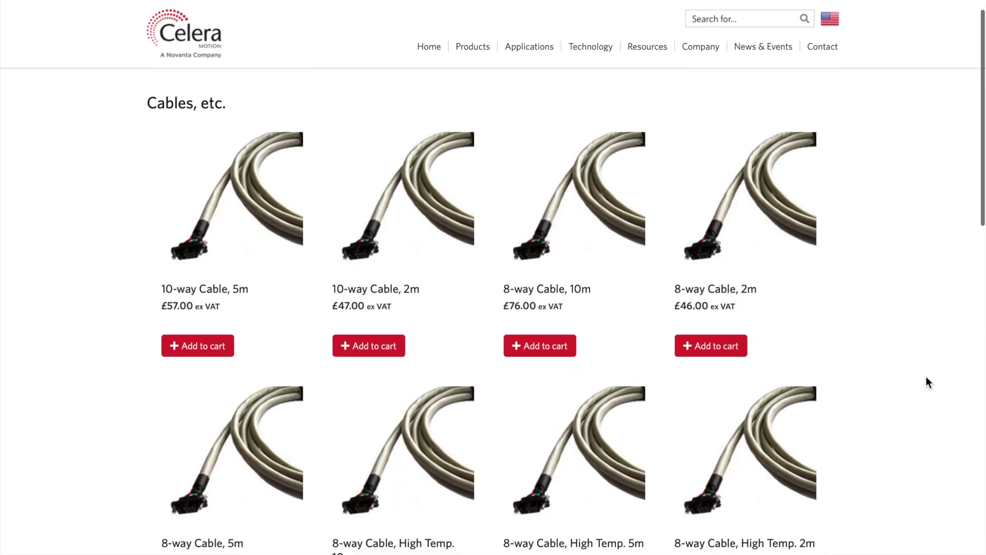
{"action": "scroll", "coordinate": [926, 376], "scroll_direction": "down", "scroll_amount": 6}
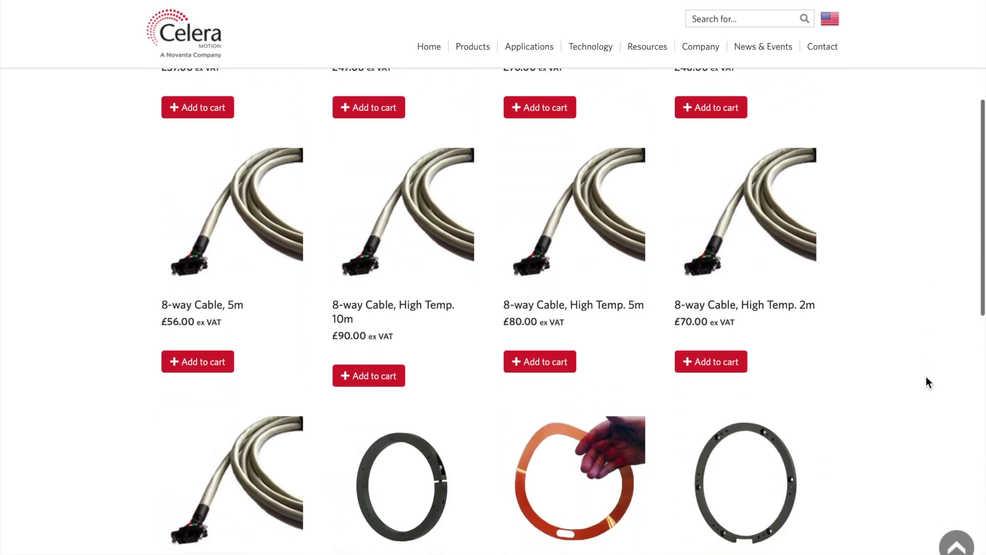